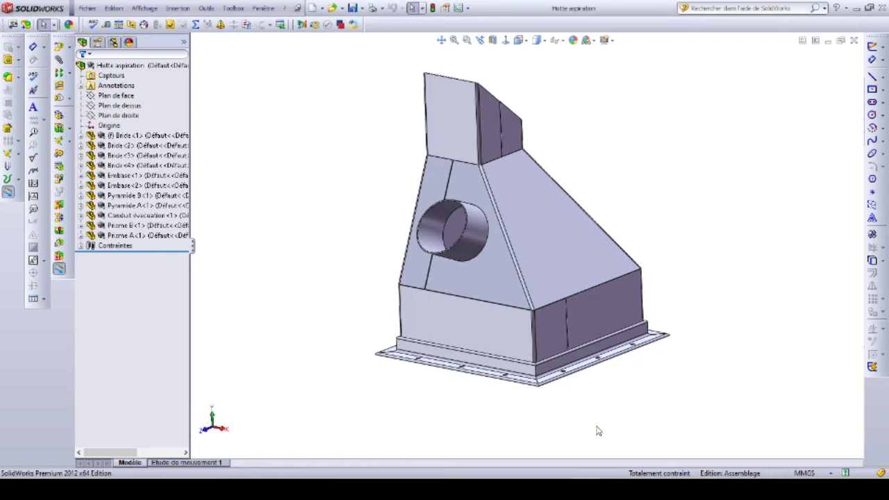
Orbit the hood assembly to inspect its flange, circular duct opening and underside
mouse_move(484, 412)
middle_mouse_down()
mouse_move(638, 442)
mouse_move(605, 410)
mouse_move(449, 419)
mouse_move(528, 399)
mouse_move(540, 427)
mouse_move(469, 398)
middle_mouse_up()
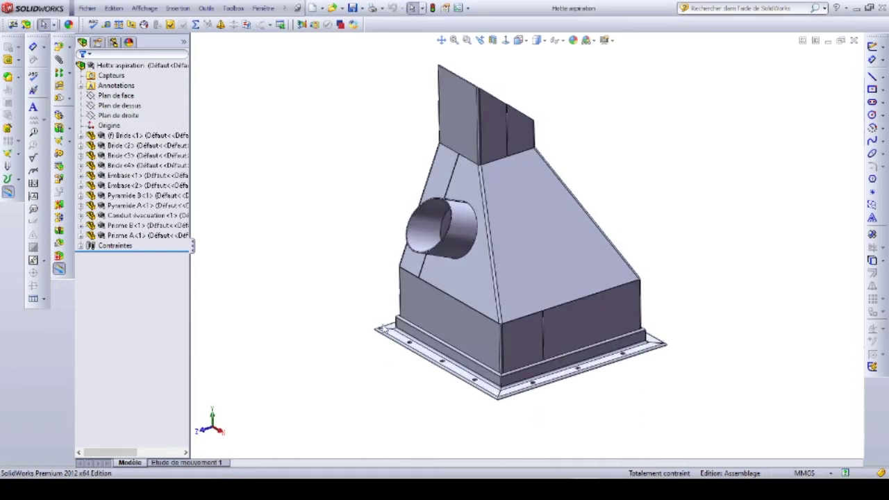
mouse_move(625, 366)
middle_mouse_down()
mouse_move(617, 396)
mouse_move(556, 431)
mouse_move(559, 453)
mouse_move(628, 397)
middle_mouse_up()
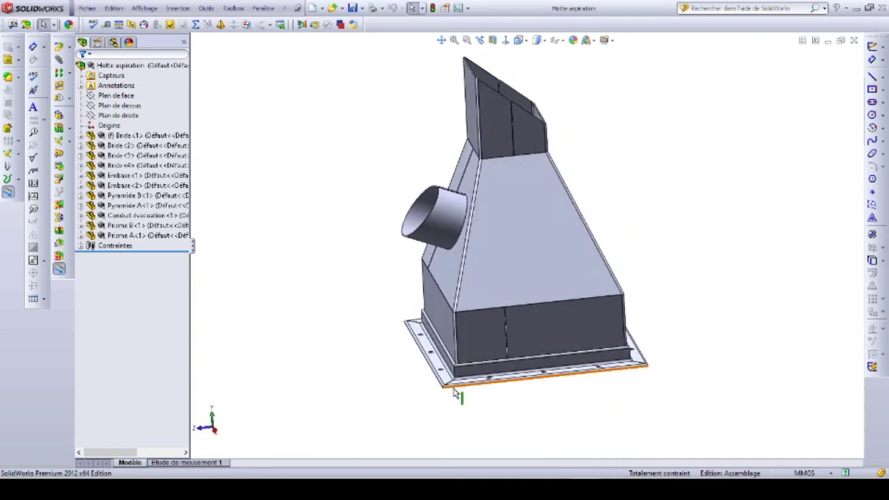
mouse_move(438, 415)
middle_mouse_down()
mouse_move(576, 415)
mouse_move(553, 461)
middle_mouse_up()
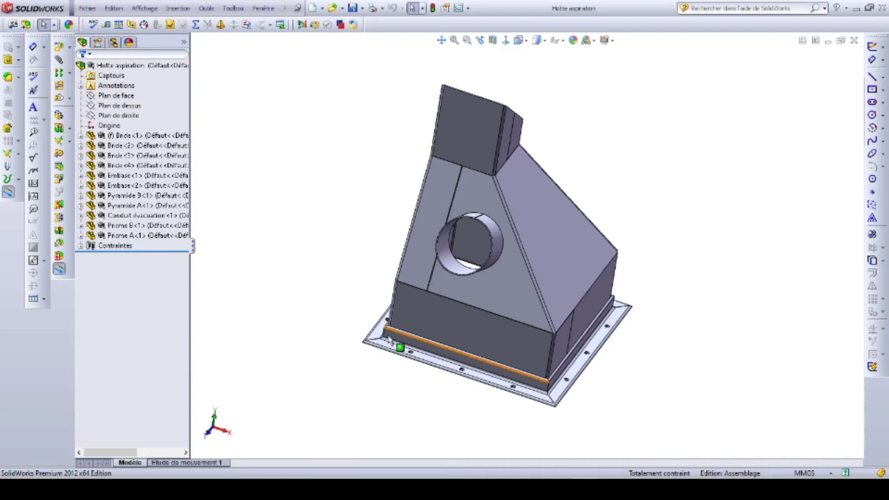
mouse_move(637, 382)
middle_mouse_down()
mouse_move(606, 372)
mouse_move(532, 411)
mouse_move(472, 358)
middle_mouse_up()
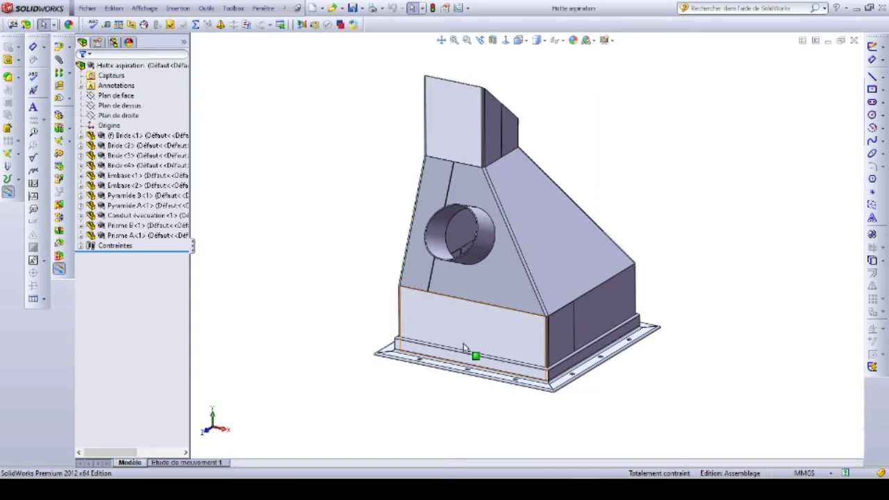
mouse_move(371, 389)
middle_mouse_down()
mouse_move(441, 371)
mouse_move(516, 413)
mouse_move(447, 319)
middle_mouse_up()
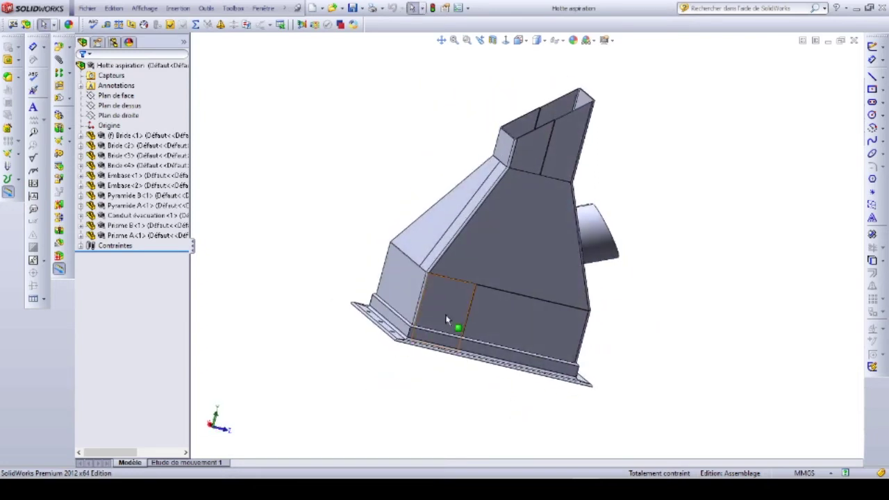
mouse_move(424, 369)
middle_mouse_down()
mouse_move(430, 383)
mouse_move(291, 368)
middle_mouse_up()
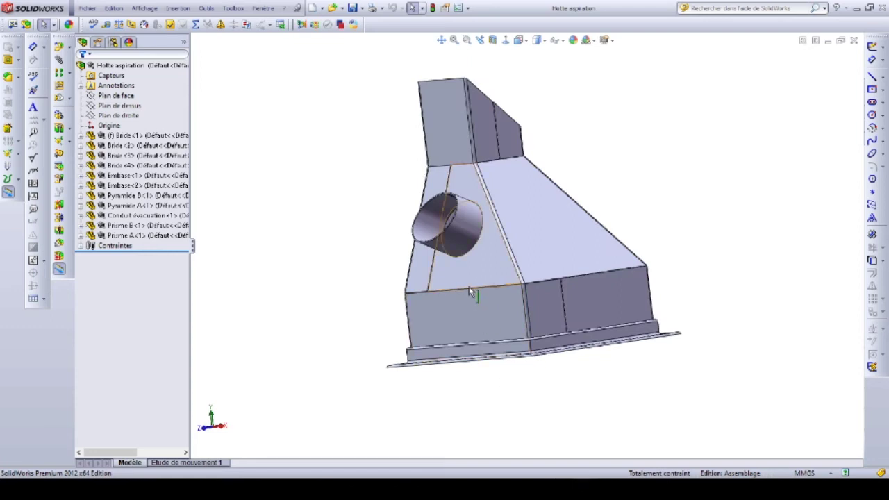
mouse_move(505, 384)
middle_mouse_down()
mouse_move(512, 399)
mouse_move(500, 301)
middle_mouse_up()
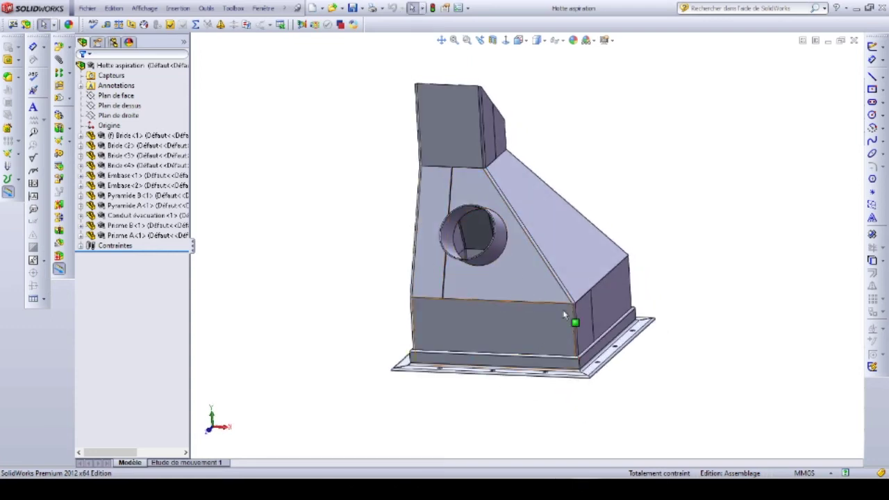
mouse_move(461, 314)
middle_mouse_down()
mouse_move(338, 242)
mouse_move(347, 324)
mouse_move(348, 236)
middle_mouse_up()
mouse_move(775, 363)
middle_mouse_down()
mouse_move(688, 366)
mouse_move(686, 351)
middle_mouse_up()
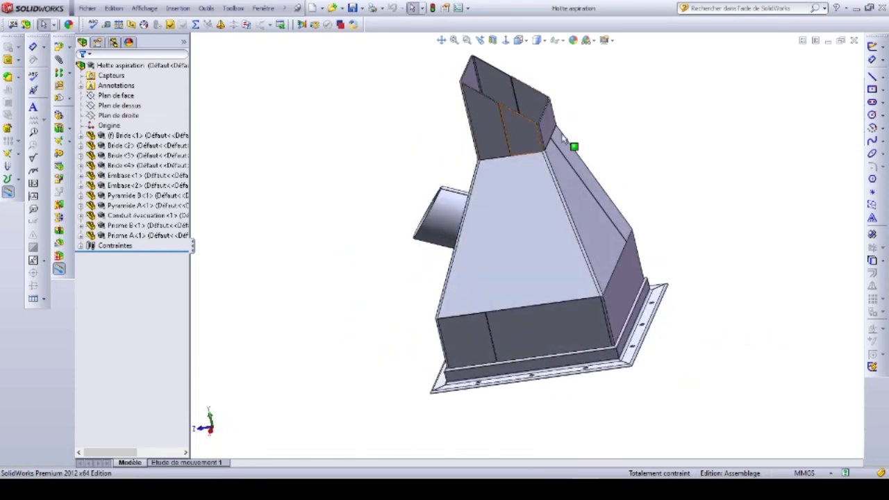
middle_click_drag(574, 143, 597, 229)
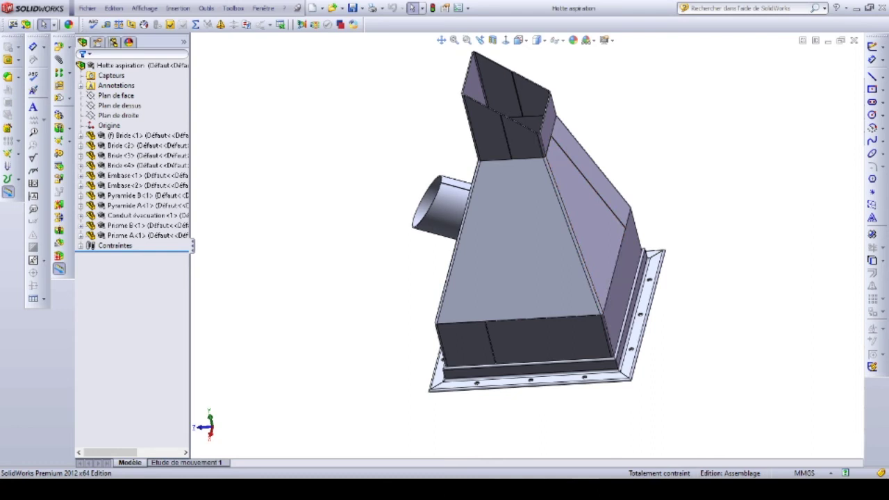
View the whole Embase.PDF drawing in Acrobat, then return to SolidWorks
left_click(127, 433)
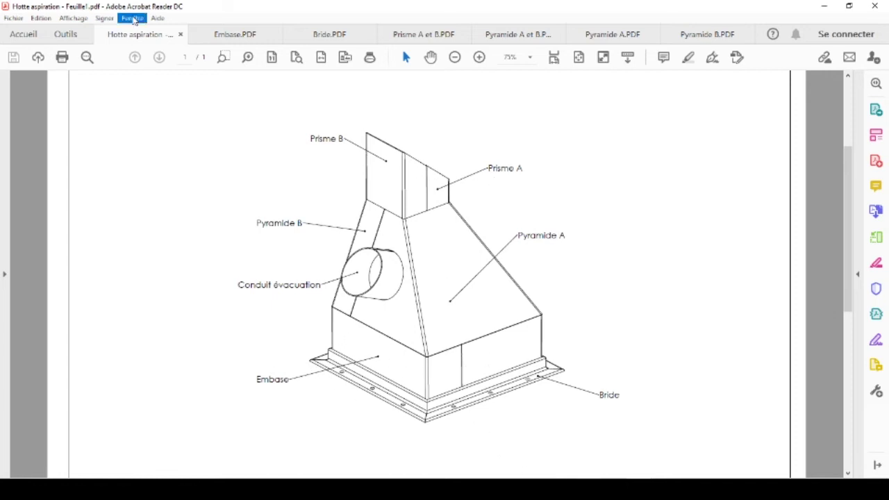
left_click(237, 34)
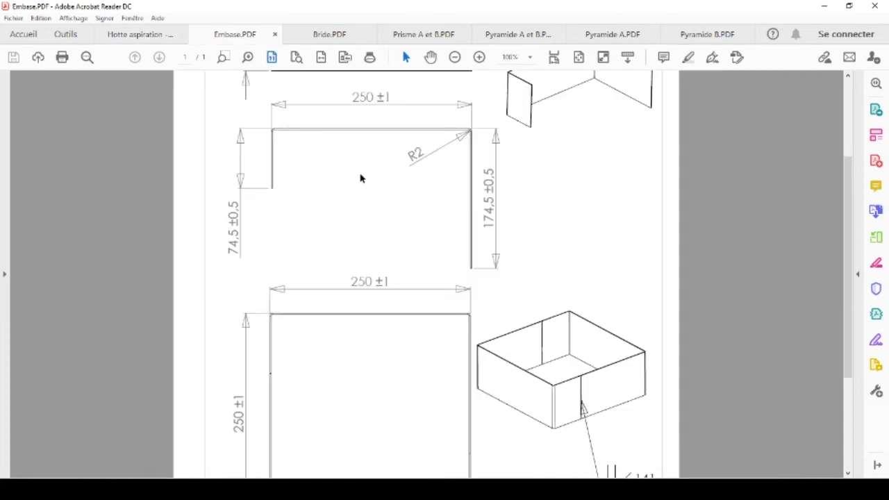
scroll(360, 179, "down", 1)
scroll(360, 179, "down", 2, "ctrl")
scroll(360, 179, "down", 1, "ctrl")
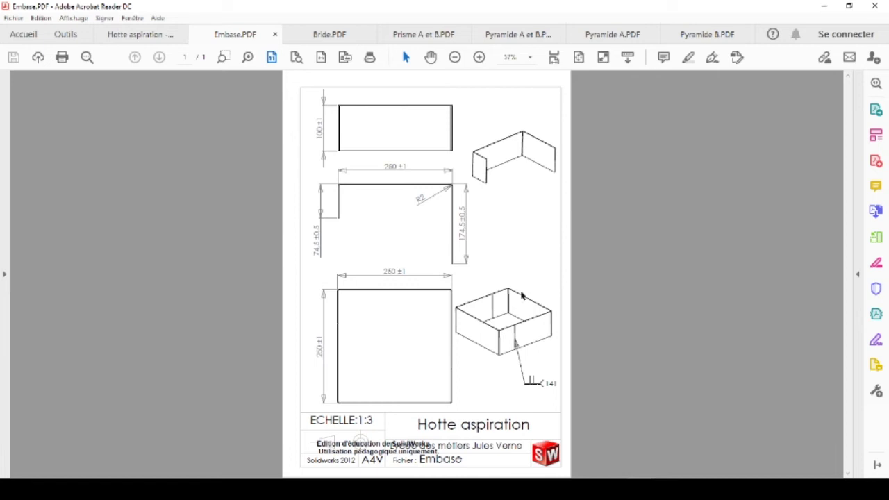
key("alt+Tab")
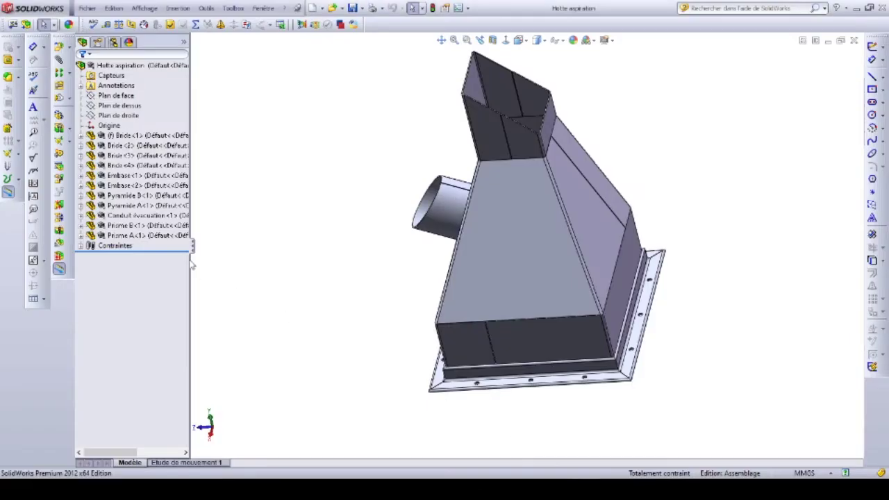
Close the Hotte aspiration assembly and create a new part, Pièce1, from the Pièce template
mouse_move(302, 292)
middle_mouse_down()
mouse_move(353, 247)
mouse_move(415, 301)
middle_mouse_up()
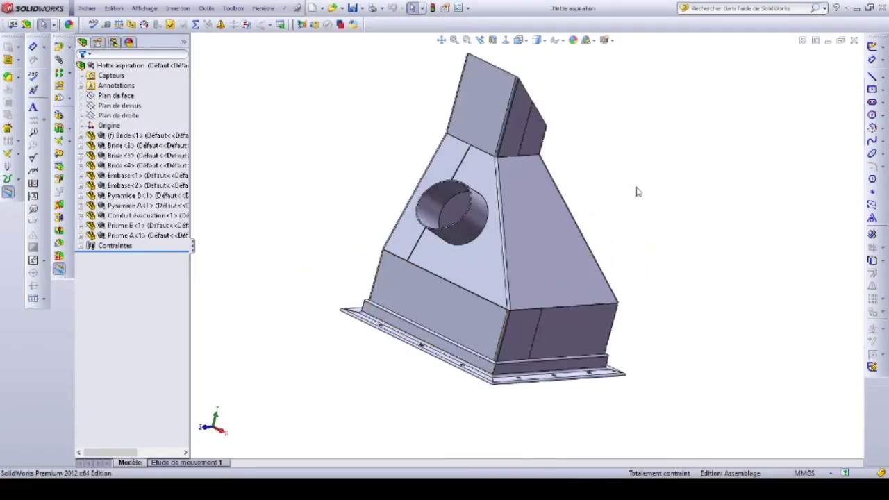
left_click(854, 40)
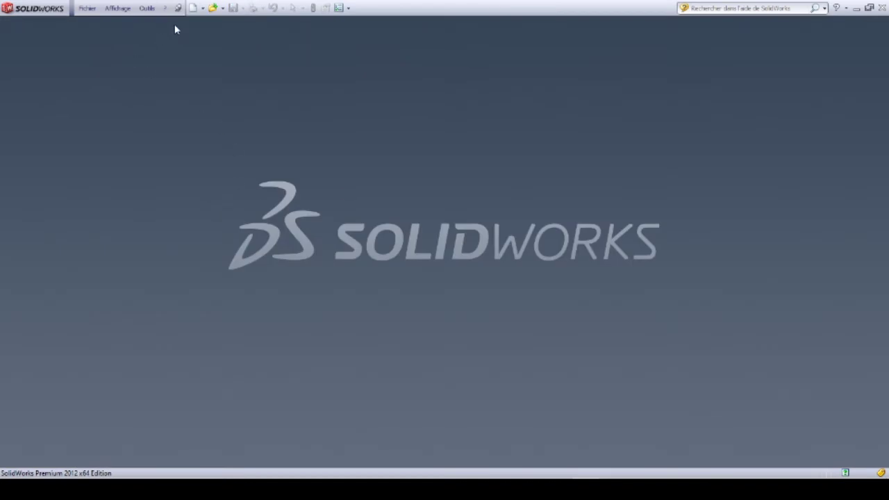
left_click(194, 8)
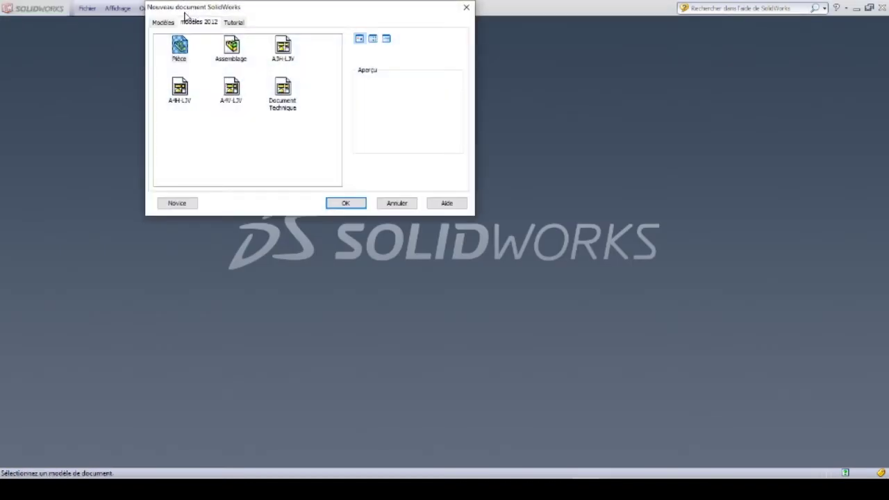
left_click(182, 51)
left_click(345, 204)
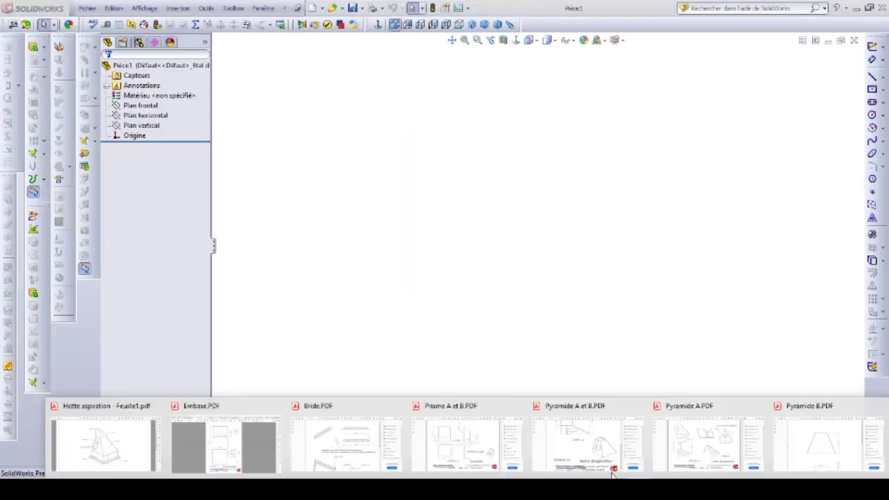
left_click(219, 420)
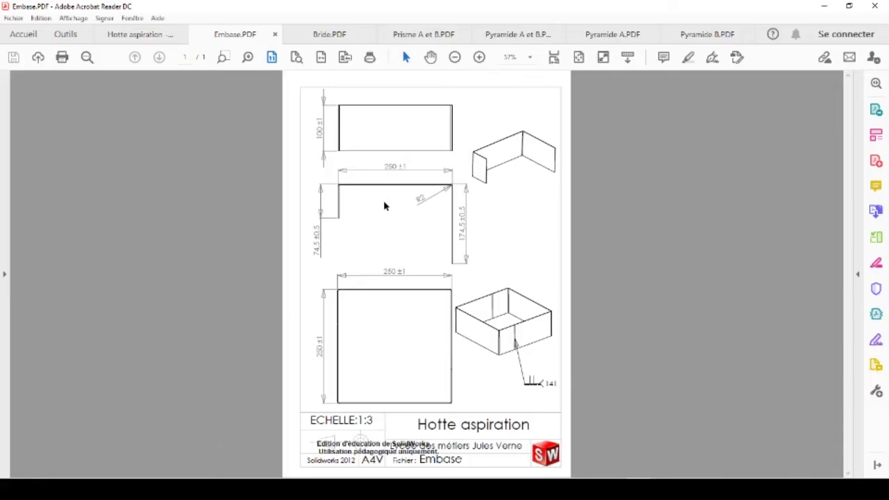
scroll(384, 205, "up", 2, "ctrl")
scroll(384, 205, "up", 1, "ctrl")
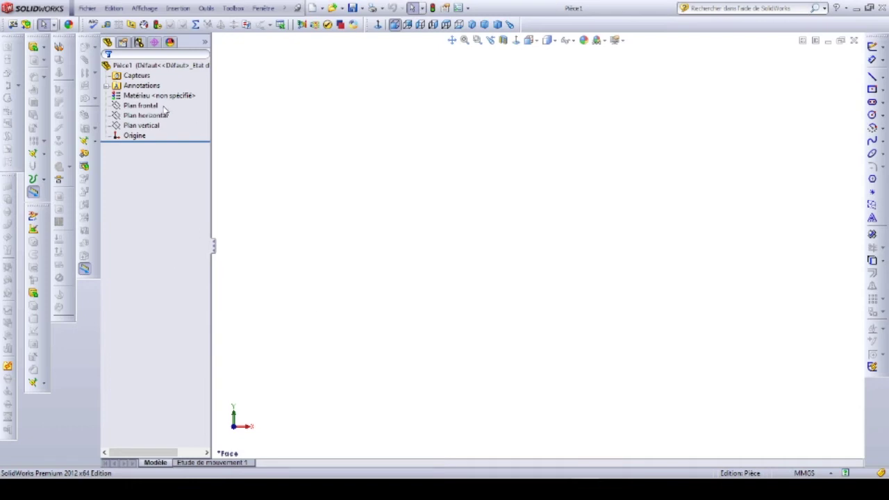
On Plan frontal, sketch a short left leg, top line and longer right leg, then recheck Embase.PDF
left_click(137, 105)
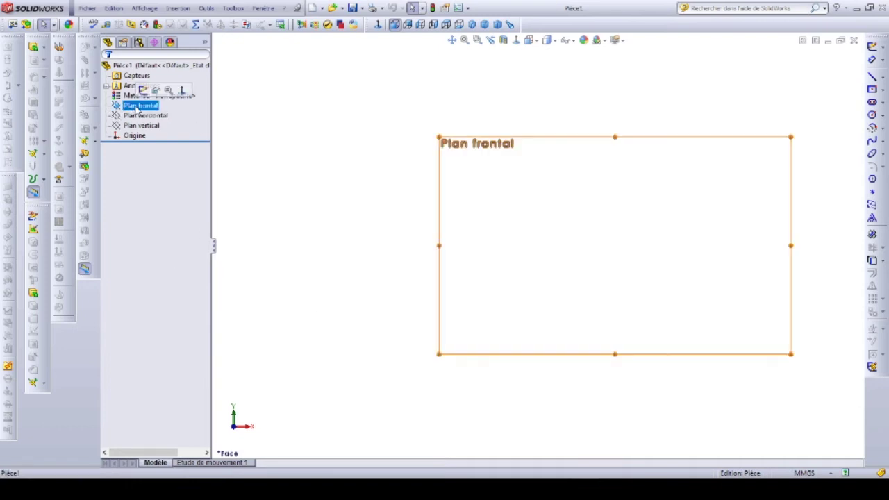
left_click(143, 91)
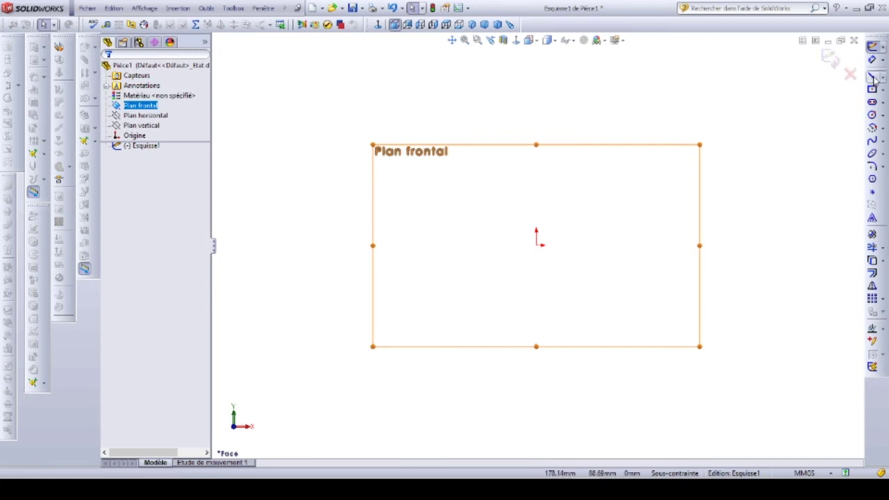
left_click(873, 77)
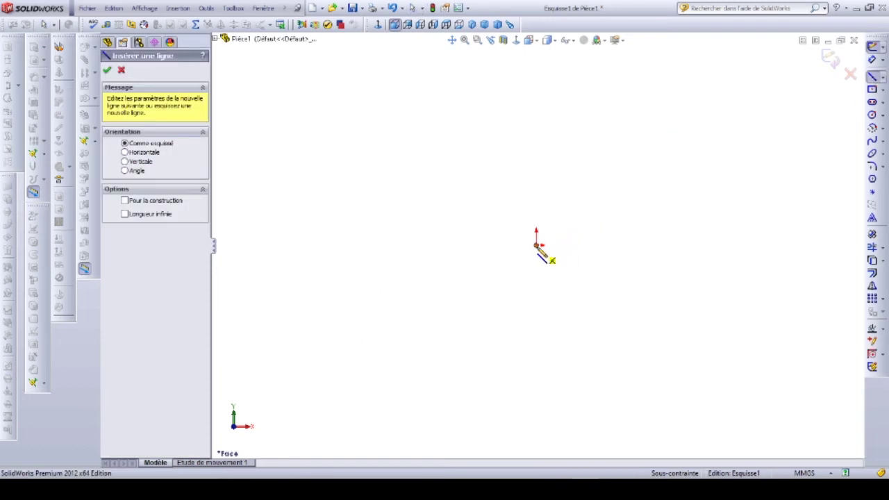
left_click(536, 245)
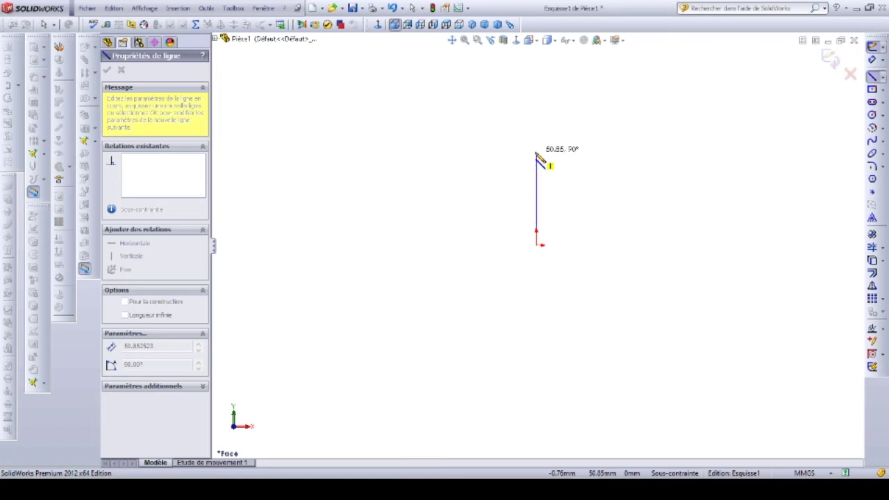
left_click(536, 151)
left_click(696, 151)
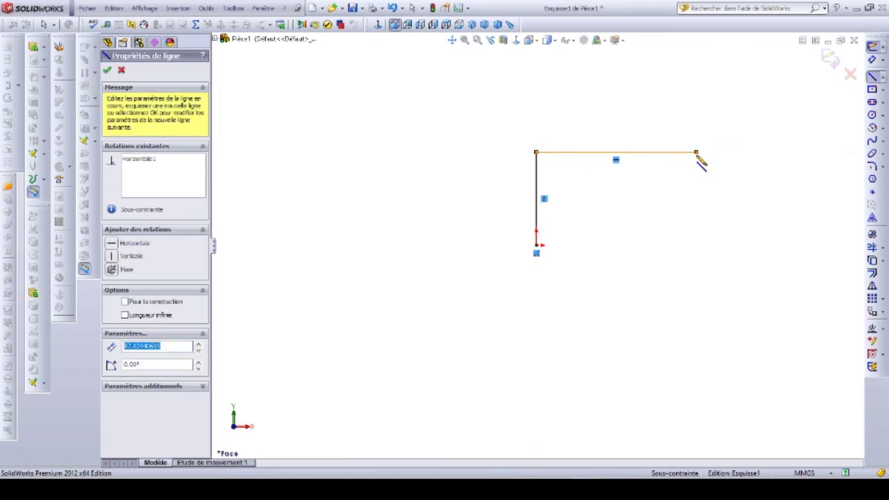
left_click(696, 325)
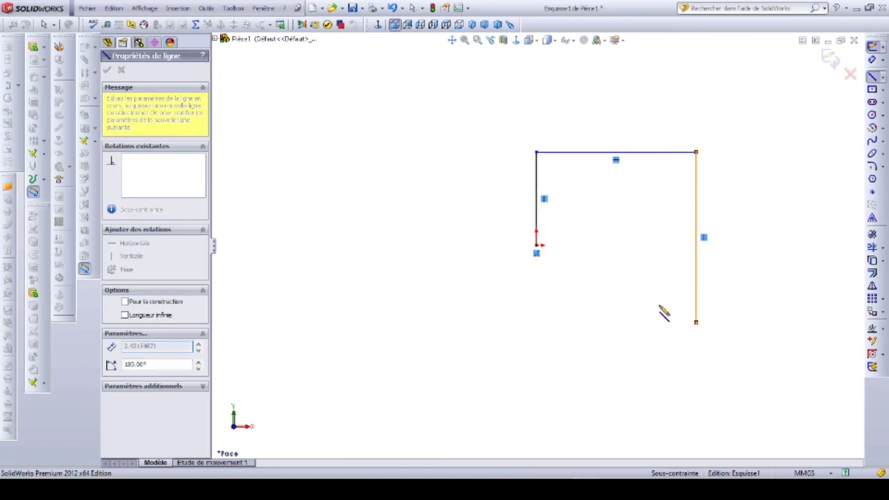
left_click(696, 322)
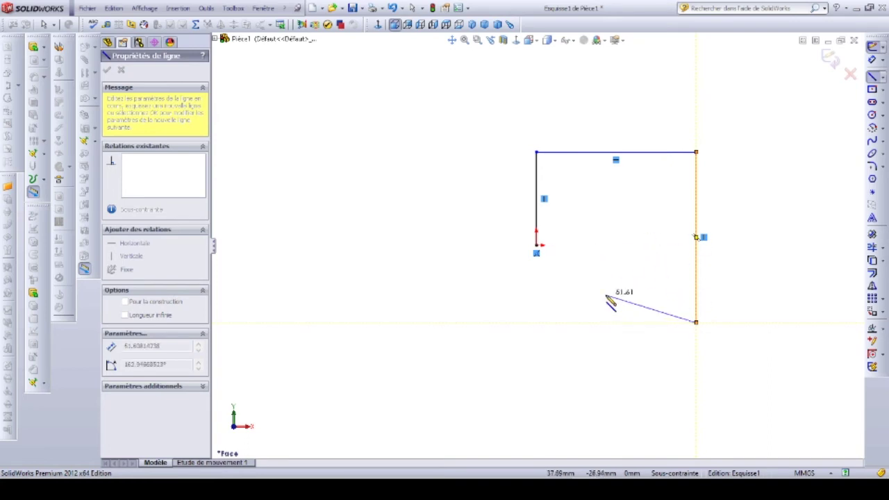
key("Escape")
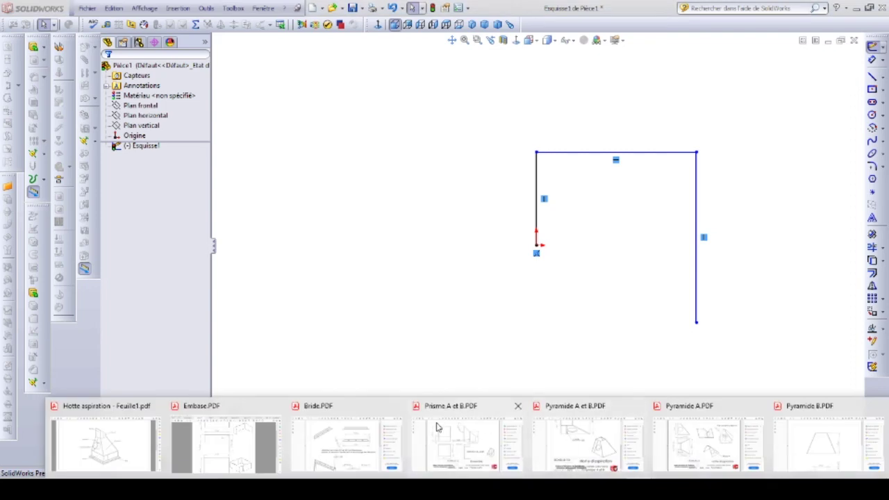
left_click(236, 437)
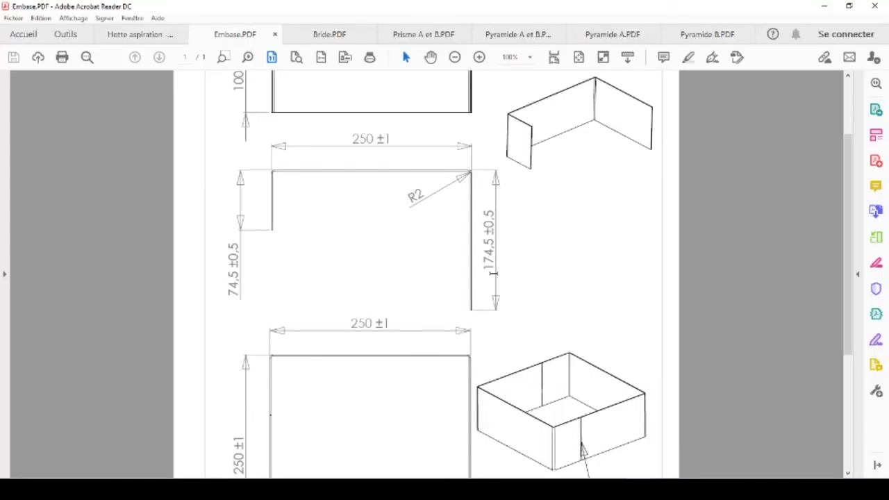
key("alt+Tab")
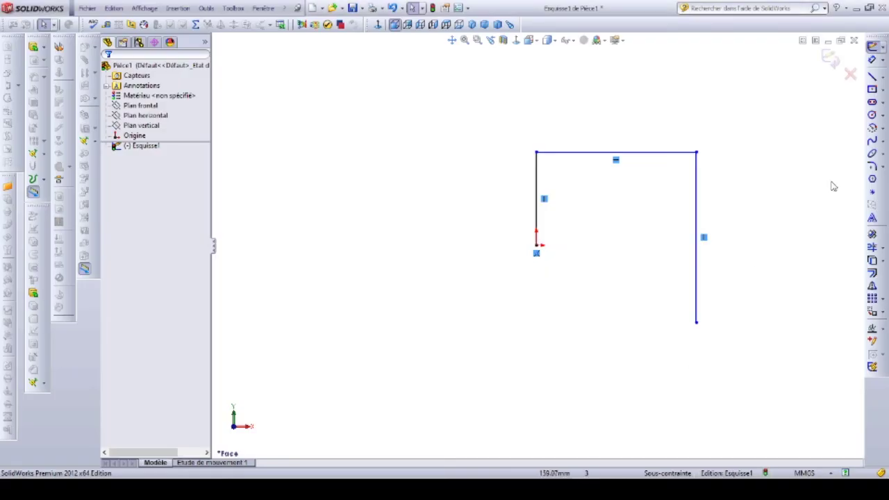
Dimension the profile: left leg 74.50, top line 250, right leg 174.50
left_click(873, 59)
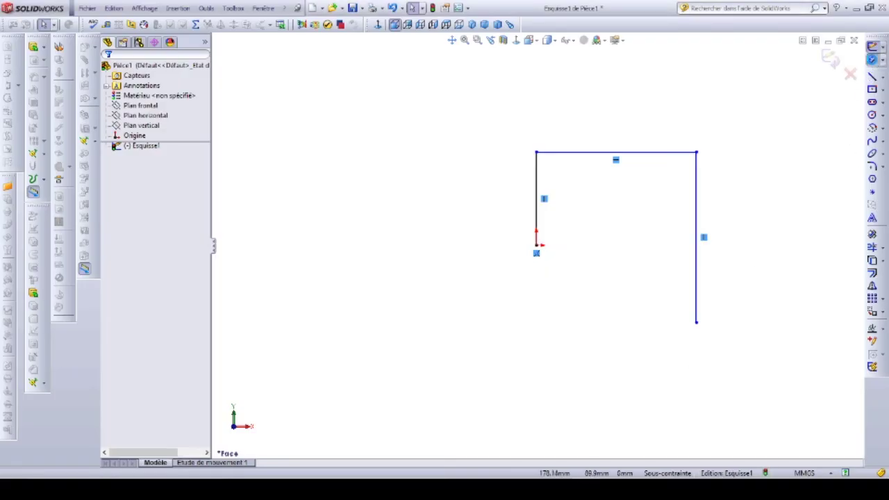
left_click(538, 194)
left_click(493, 207)
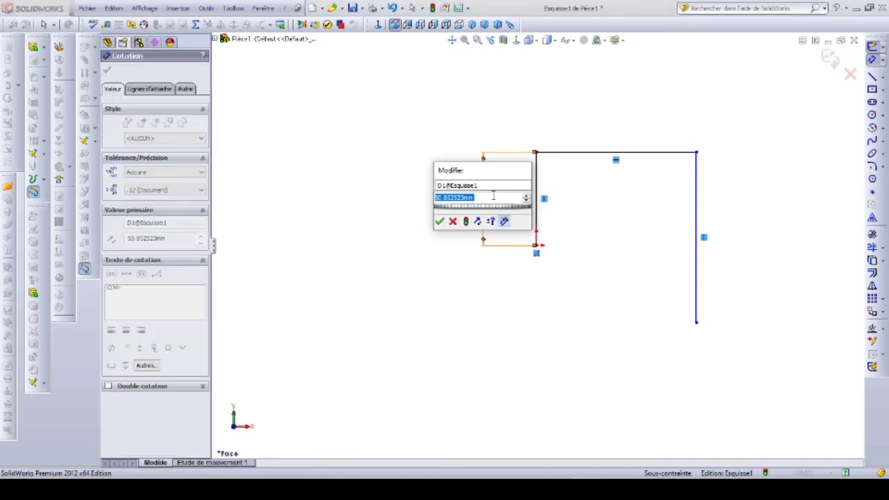
type("74.5")
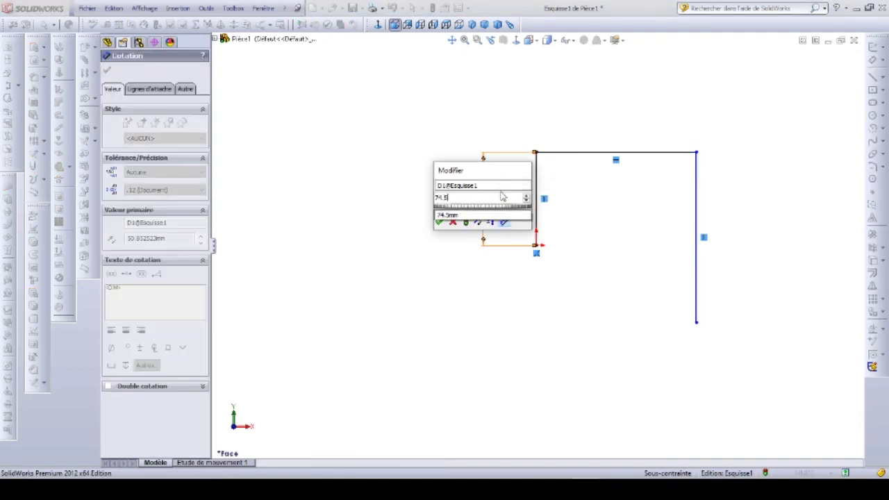
key("Return")
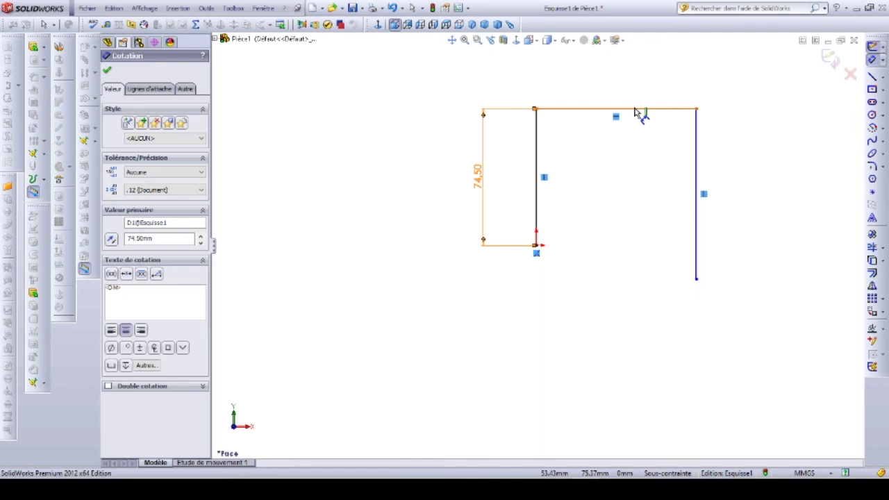
left_click(636, 109)
left_click(611, 88)
type("25")
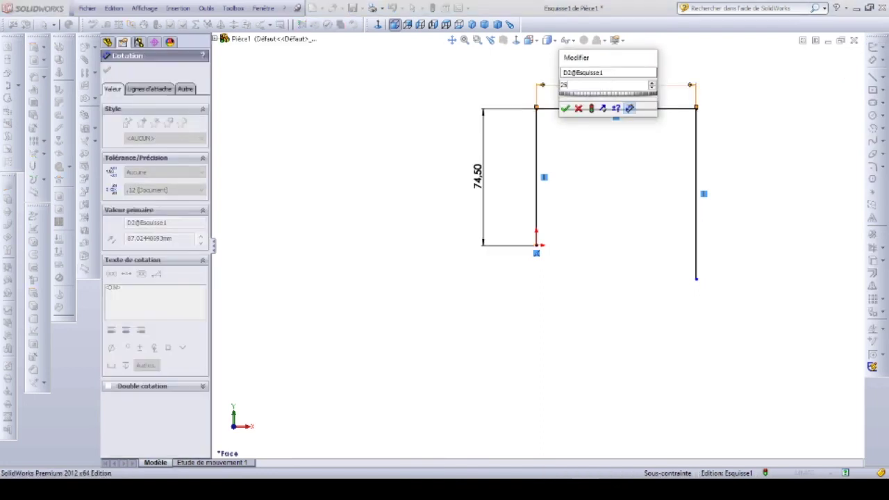
key("Return")
key("f")
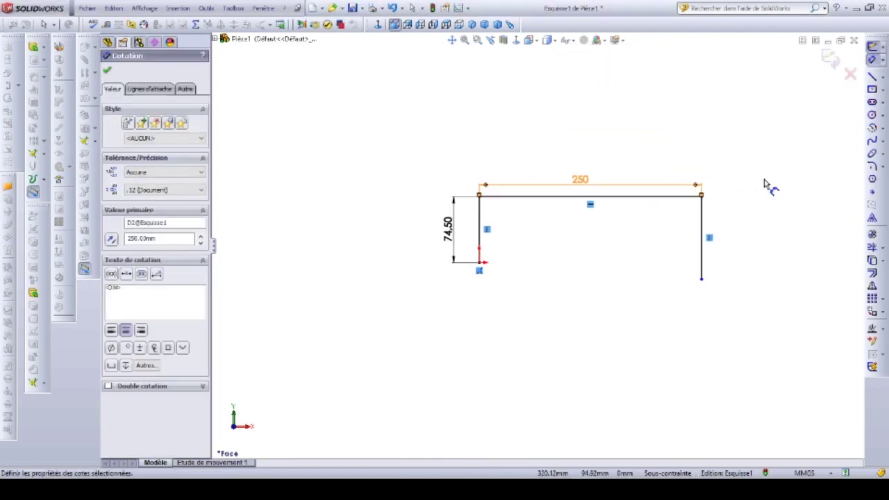
scroll(651, 226, "down", 1)
left_click(616, 281)
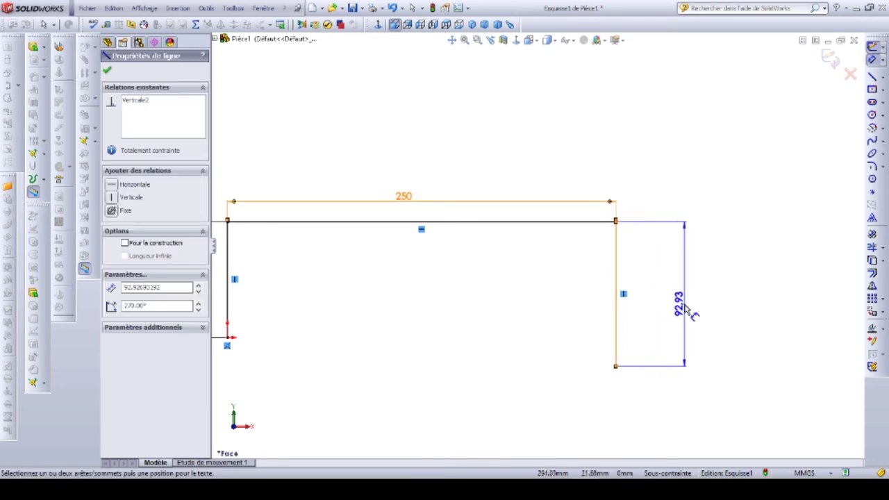
left_click(685, 311)
type("174,5")
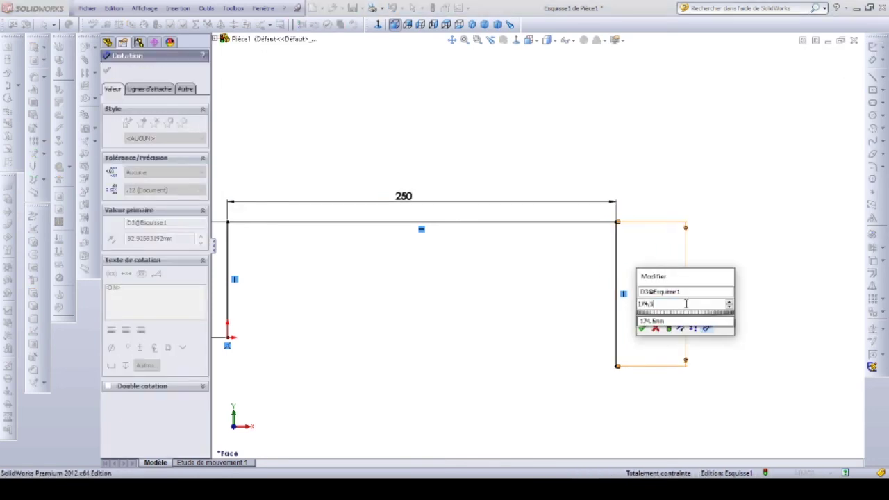
key("Return")
Turn the sketch to an oblique 3-D view and rearrange the toolbar layout
scroll(694, 312, "down", 2)
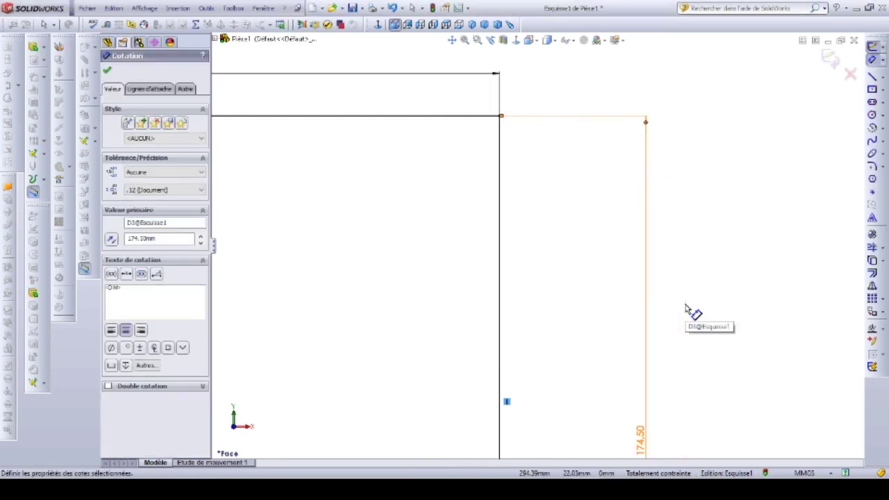
scroll(576, 295, "up", 3)
middle_click_drag(433, 272, 433, 285)
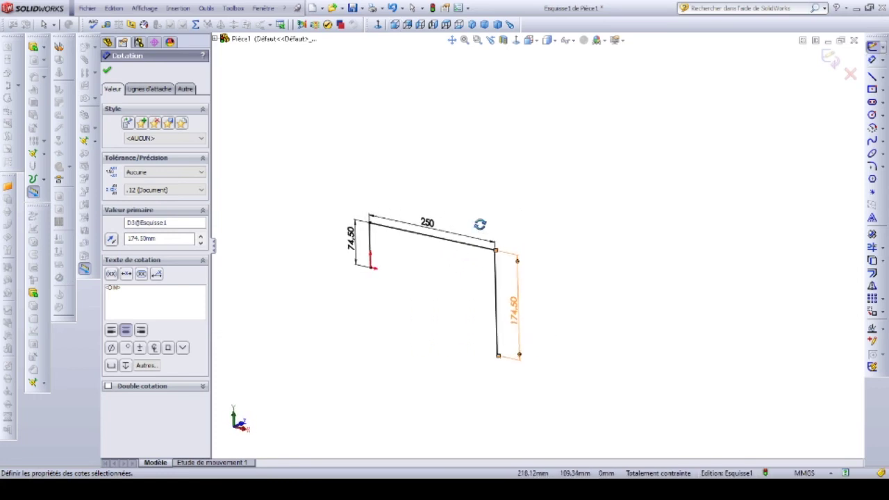
scroll(514, 257, "up", 2)
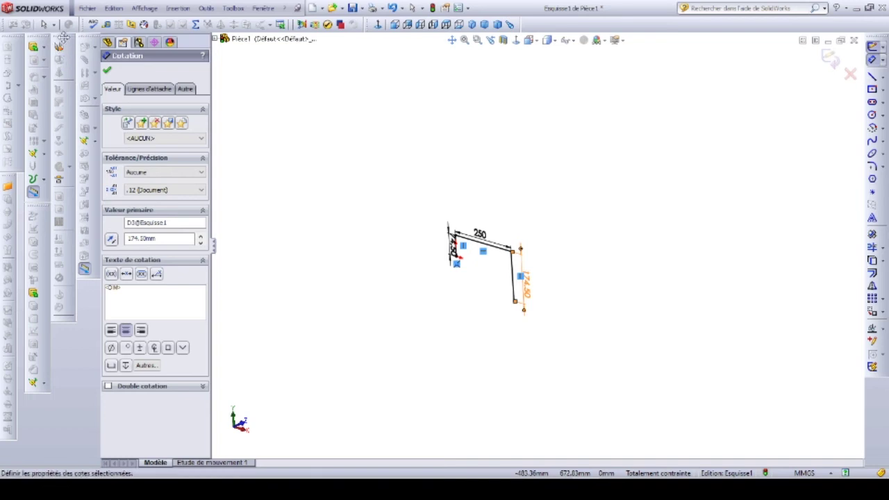
mouse_move(106, 55)
left_mouse_down()
mouse_move(300, 91)
mouse_move(49, 38)
mouse_move(57, 177)
left_mouse_up()
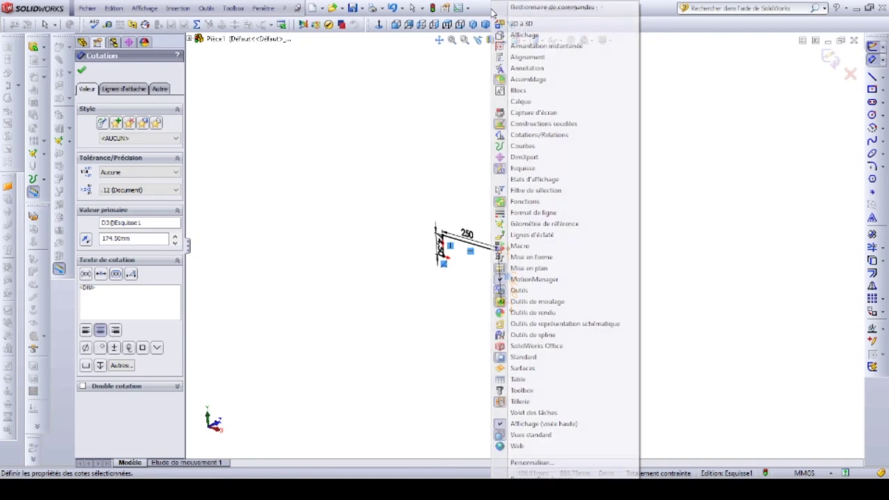
Turn on the Tôlerie sheet-metal toolbar and dock it in the left toolbar column
right_click(492, 12)
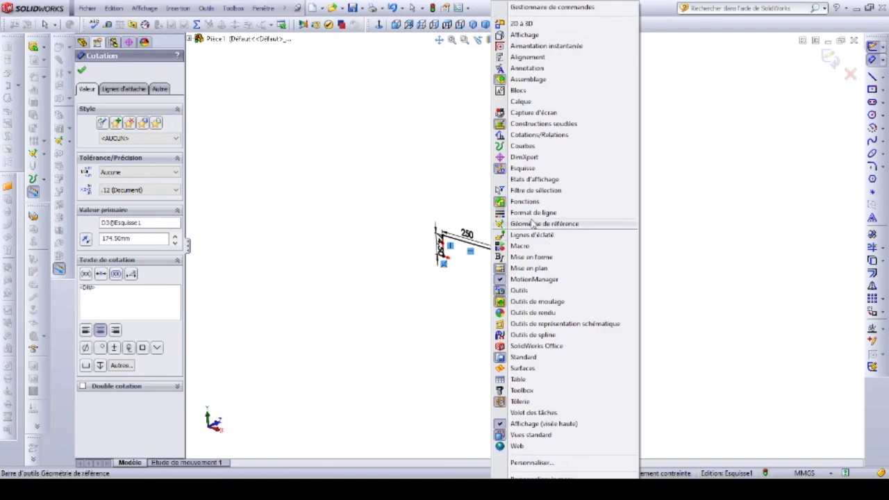
left_click(499, 401)
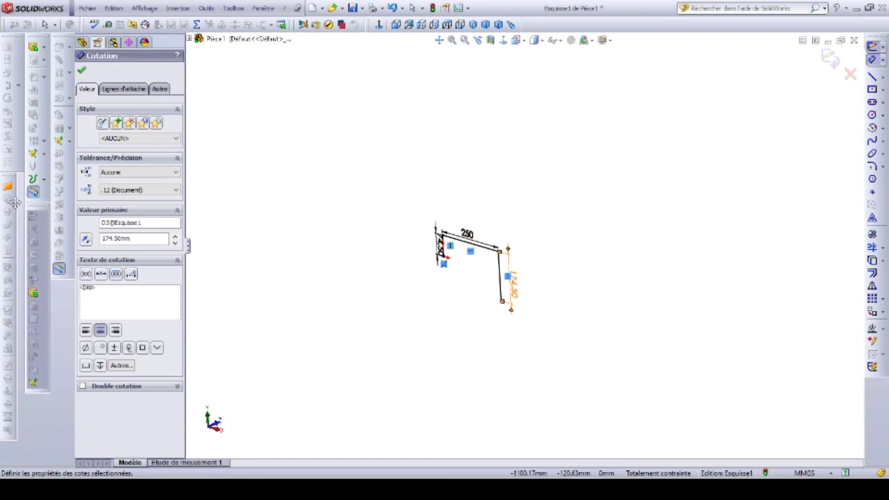
left_click_drag(32, 282, 8, 278)
right_click(516, 10)
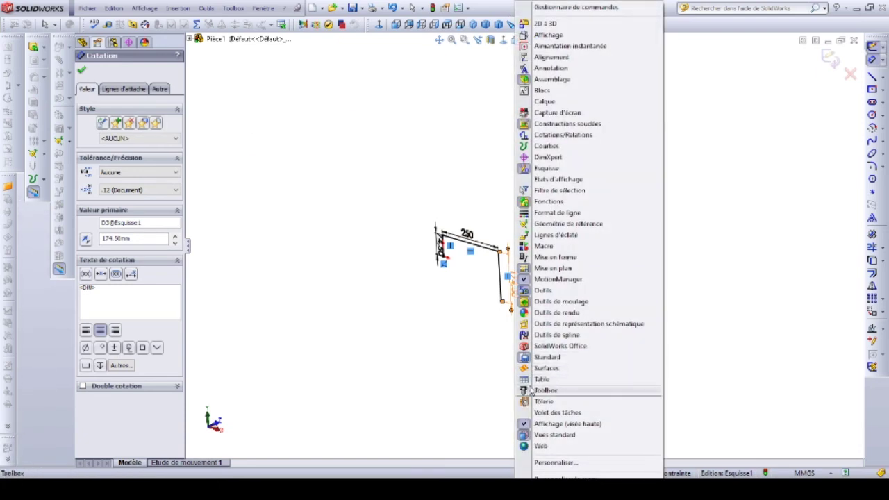
left_click(538, 401)
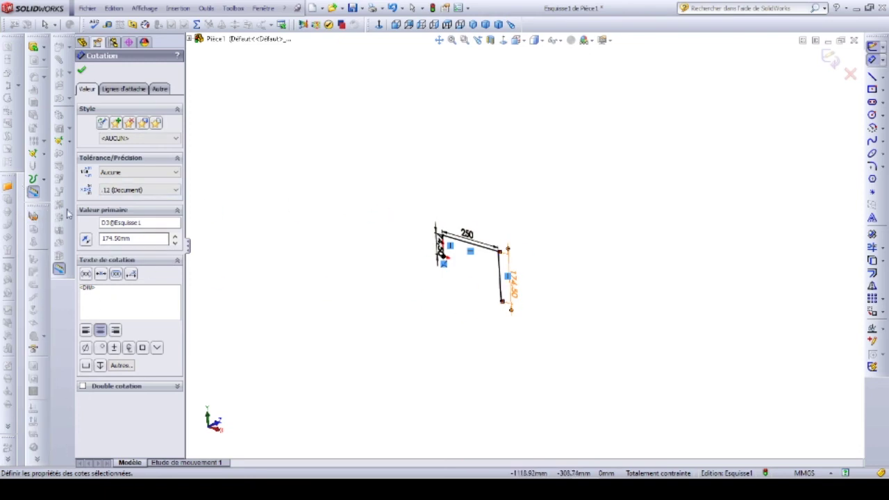
Launch Tôle de base pliée on the U-profile sketch Esquisse1
left_click(33, 217)
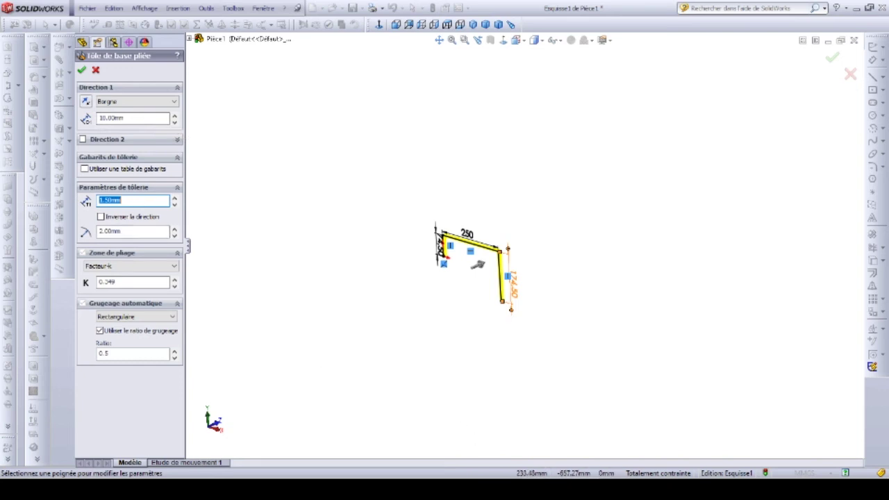
Check the 100 ±1 depth on the Embase.PDF drawing, then return to SolidWorks
left_click(244, 442)
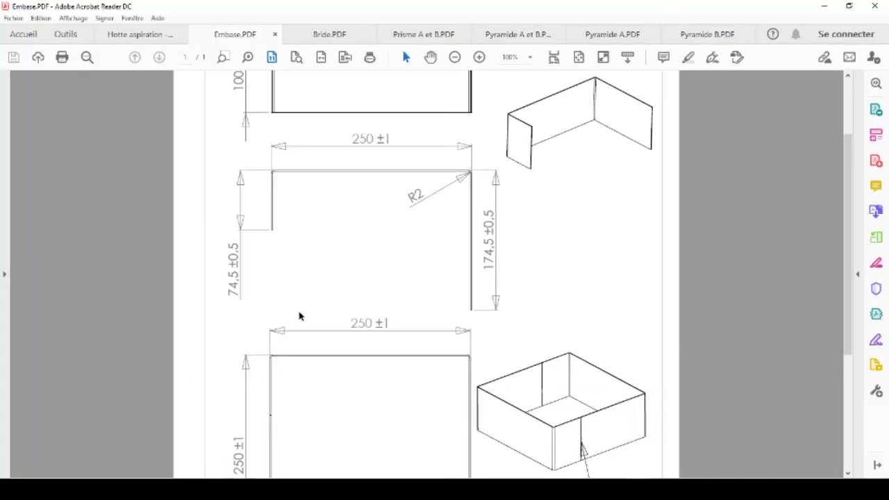
scroll(332, 214, "up", 2)
scroll(299, 188, "up", 2)
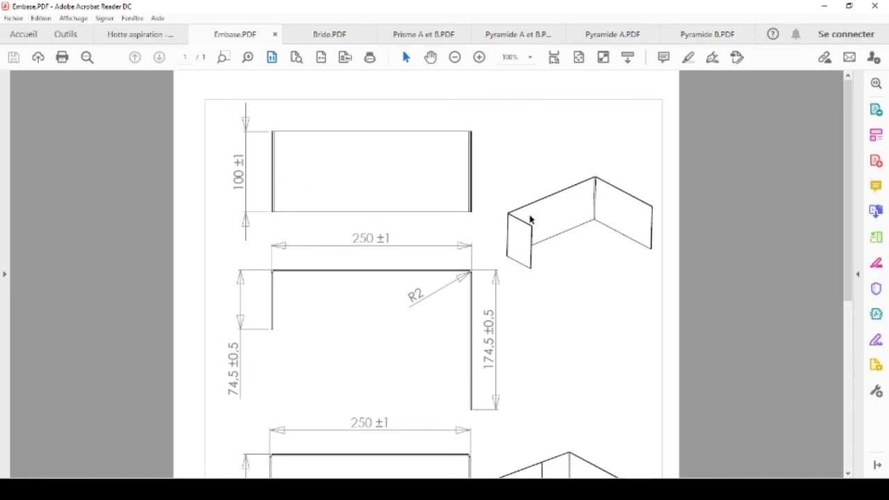
scroll(448, 430, "down", 3)
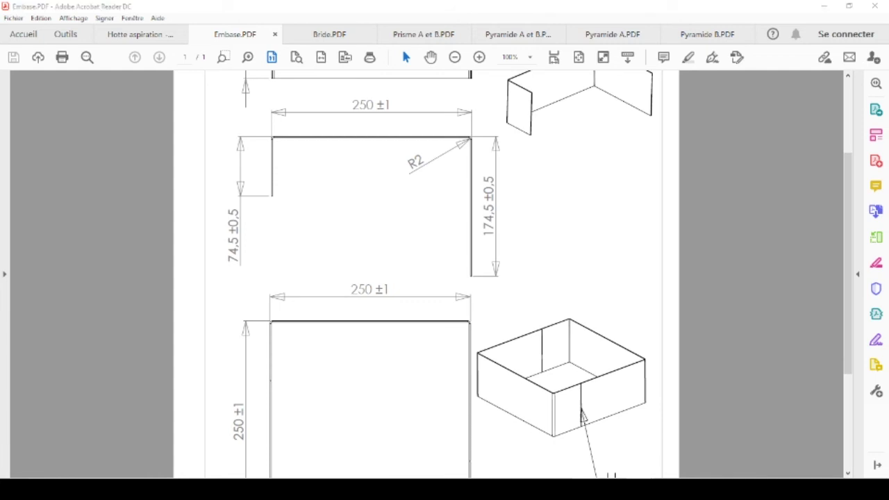
key("alt+Tab")
Enter 100 as the Direction 1 depth, confirm the flange, then orbit and zoom the part
left_click(133, 118)
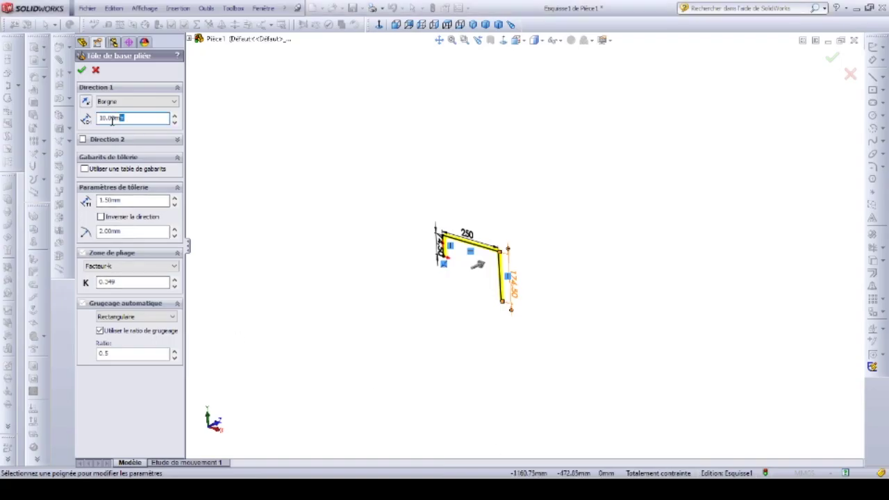
left_click_drag(134, 118, 74, 122)
type("100")
left_click(81, 71)
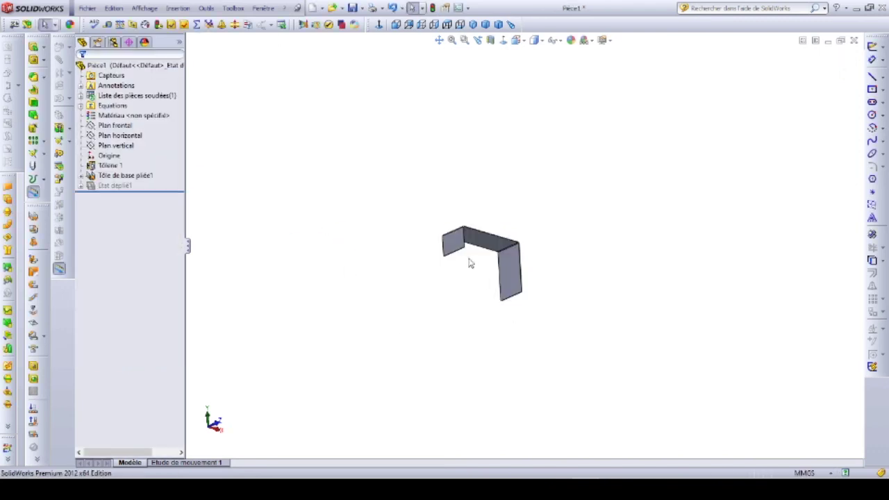
middle_click_drag(470, 263, 524, 322)
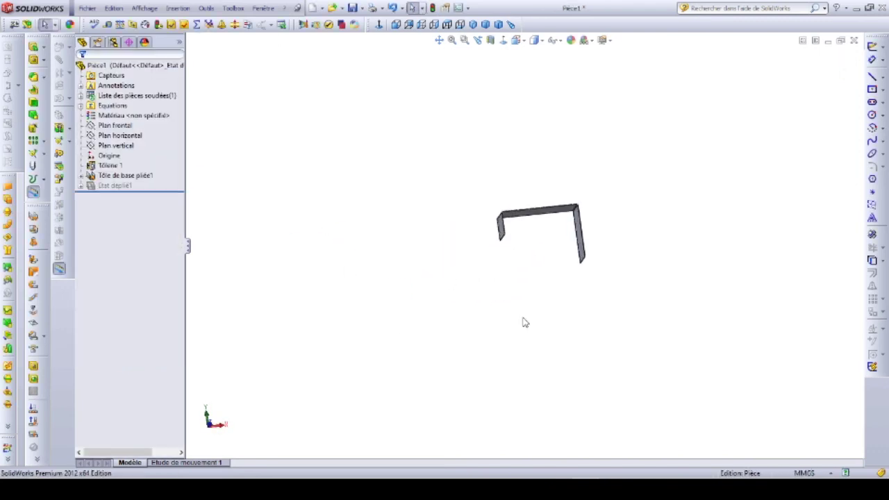
scroll(524, 322, "down", 2)
scroll(540, 301, "down", 2)
scroll(517, 326, "up", 1)
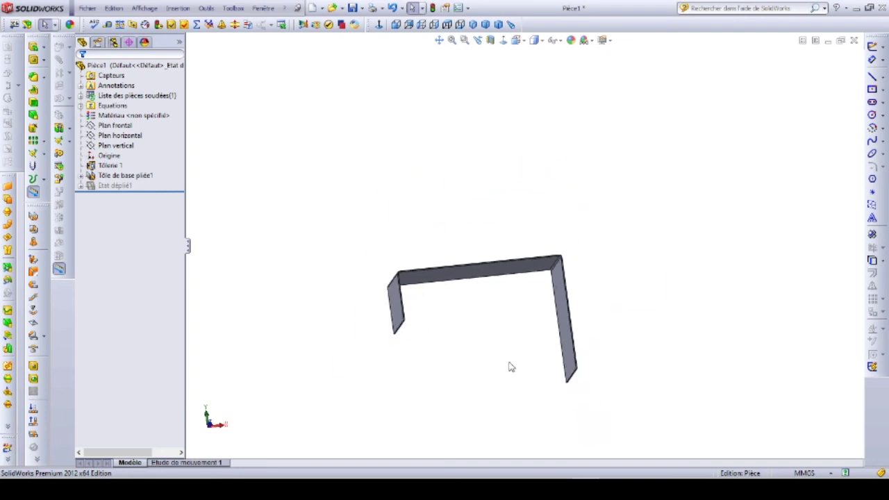
scroll(479, 354, "down", 2)
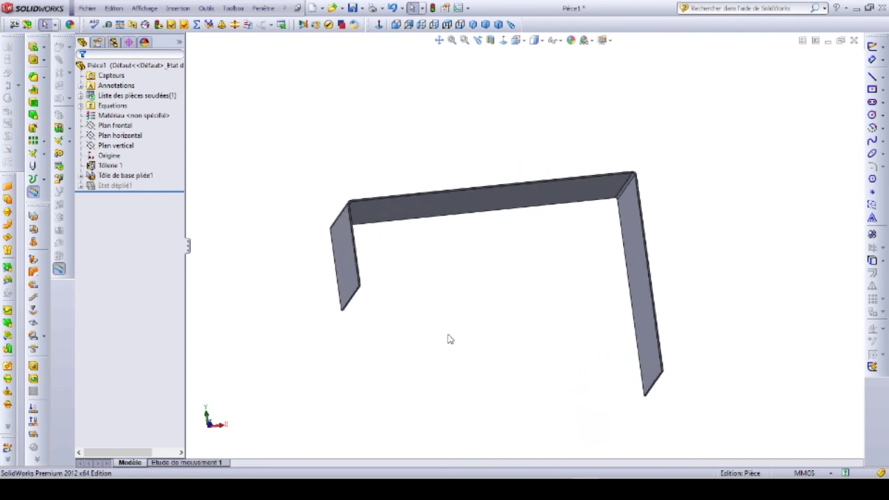
With Enregistrer sous, create a 'Hotte aspiration' folder in HOTTE D'ASPIRATION and open it
left_click(84, 9)
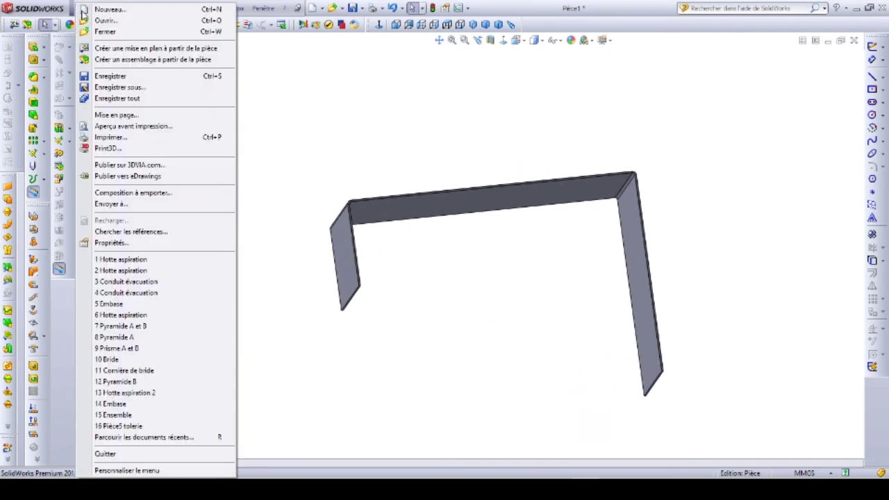
left_click(118, 89)
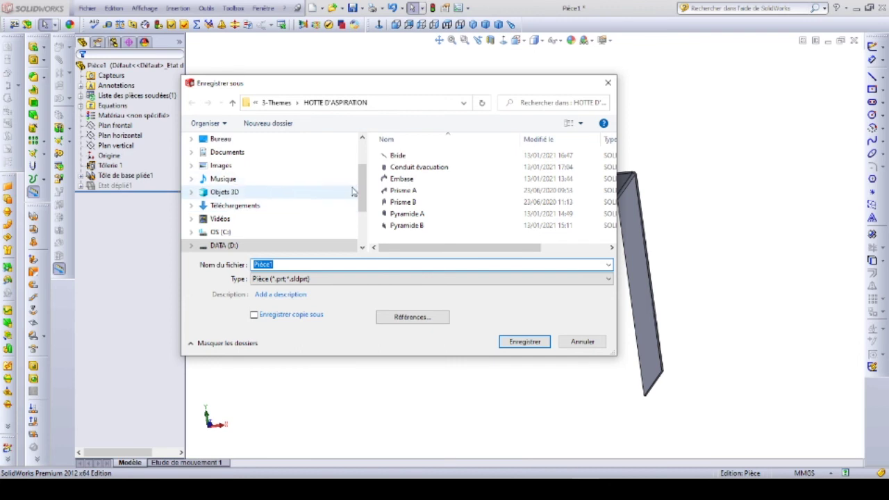
scroll(362, 195, "down", 1)
scroll(362, 195, "down", 1)
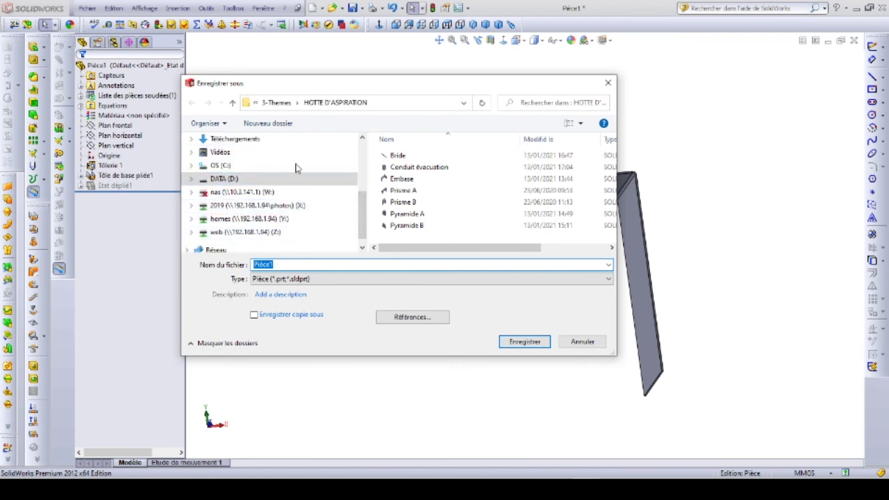
left_click(270, 123)
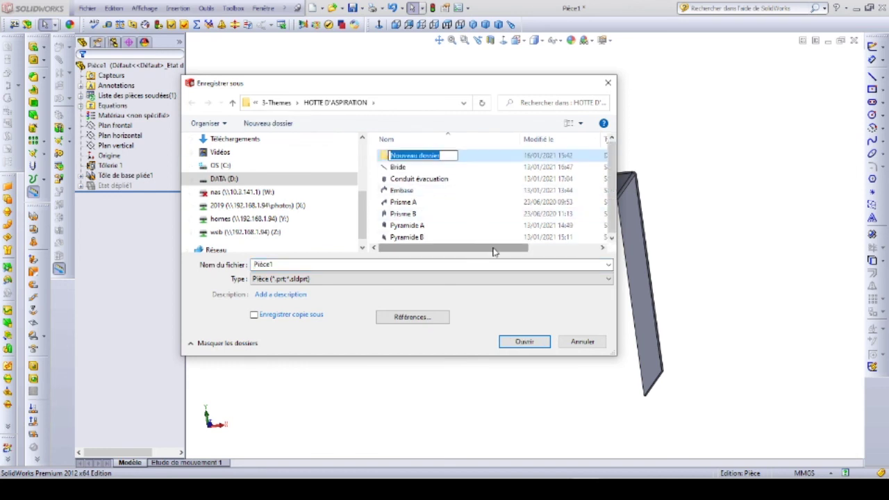
type("Hot")
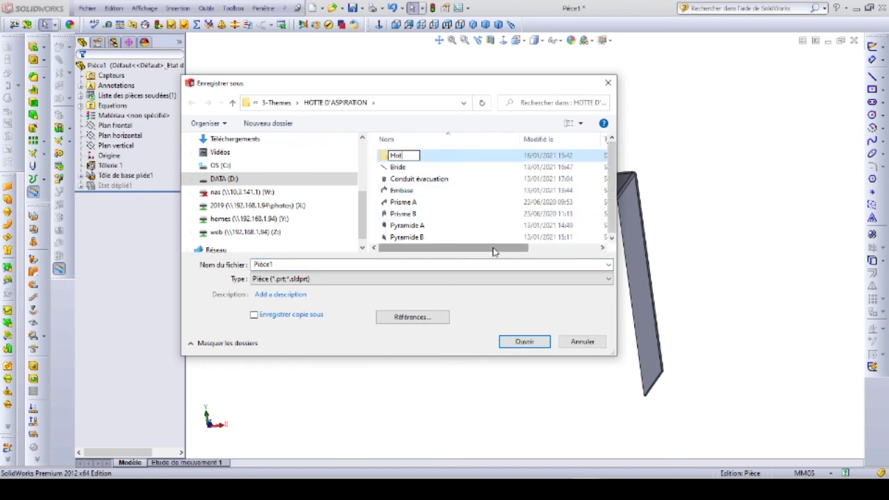
type("te asp")
type("iration")
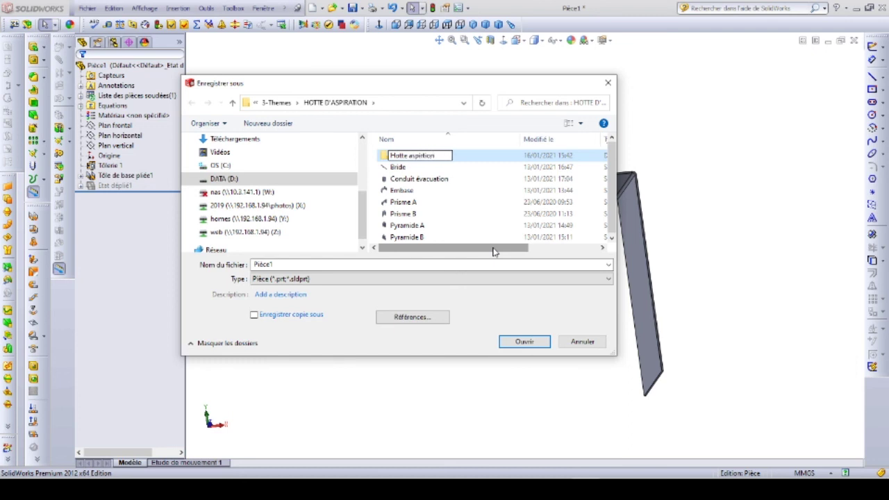
key("Return")
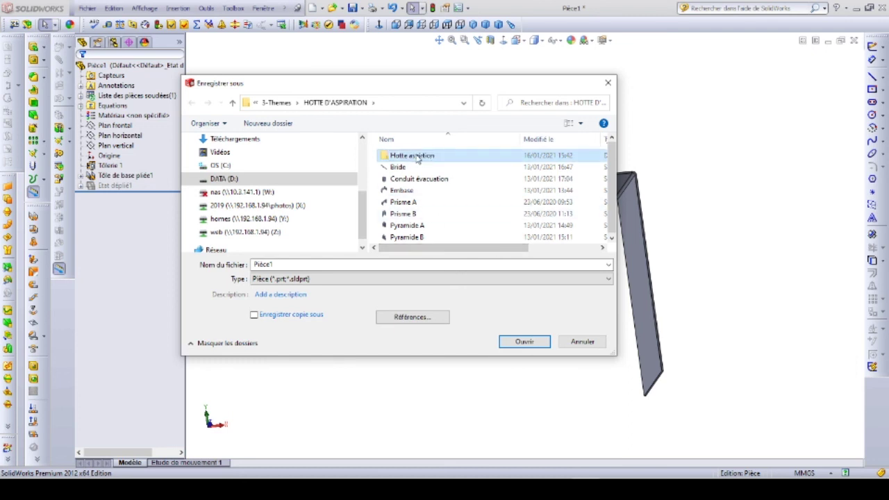
left_click(422, 156)
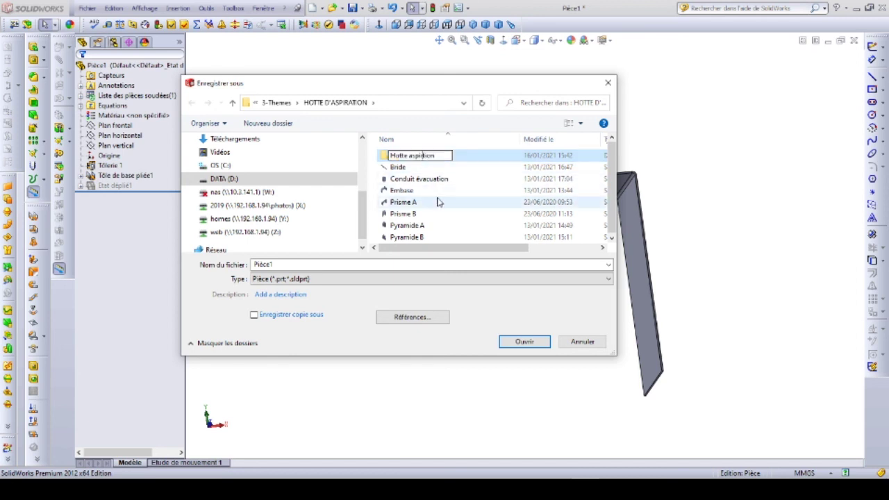
left_click(415, 168)
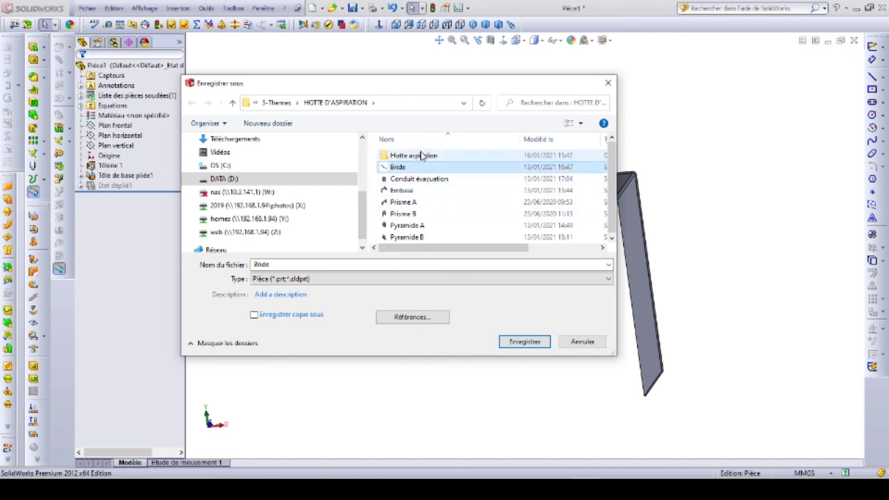
left_click(412, 157)
double_click(413, 157)
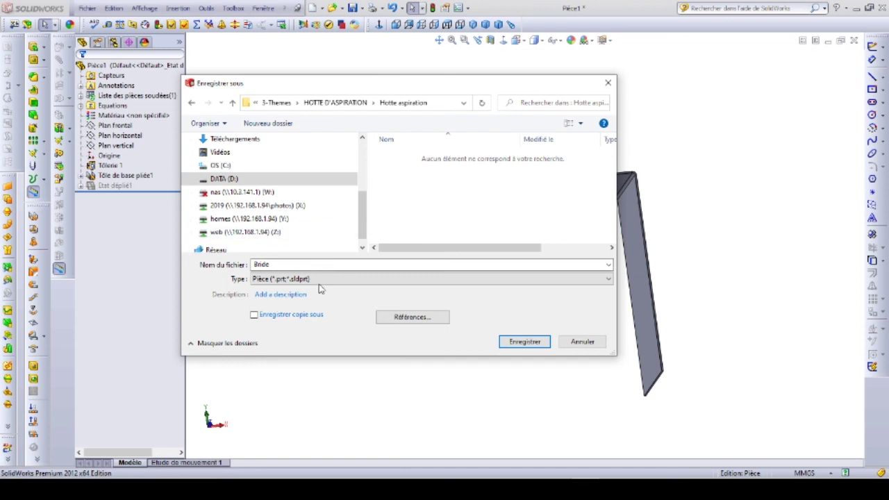
Name the file Embase and save it there
left_click(284, 266)
double_click(276, 266)
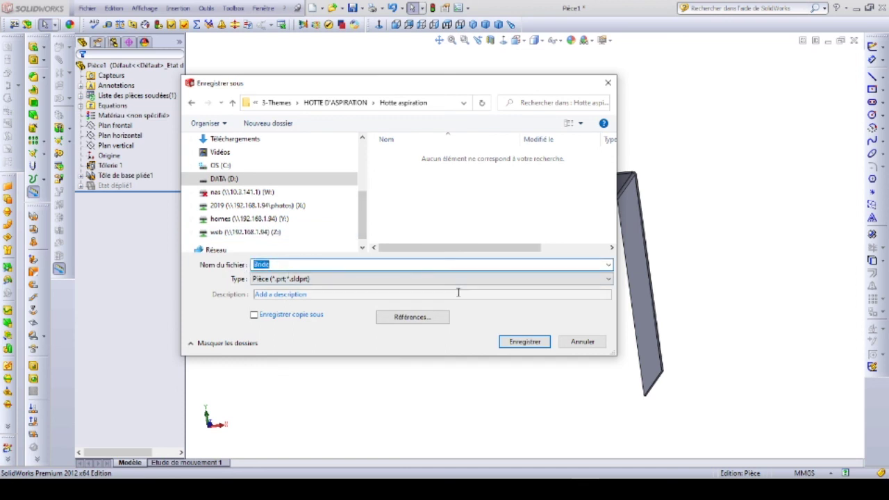
type("Embas")
type("e")
left_click(525, 342)
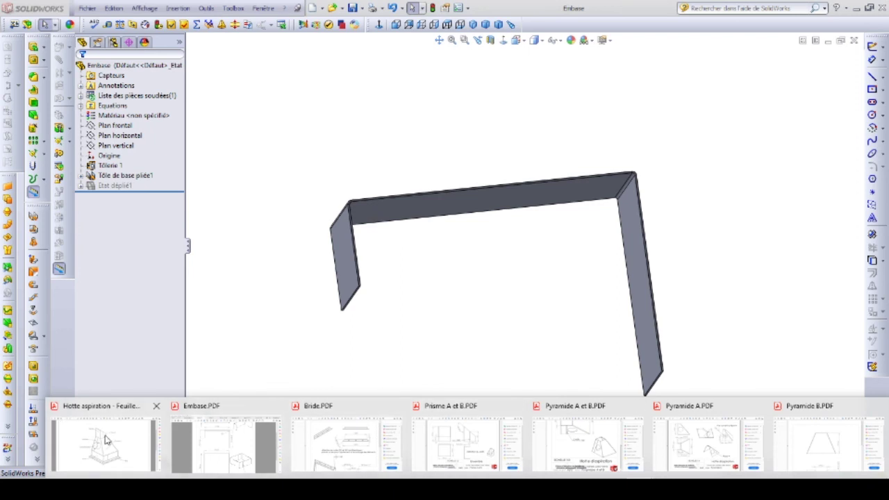
Bring up the Hotte aspiration - Feuille1.pdf assembly drawing in Acrobat
left_click(64, 426)
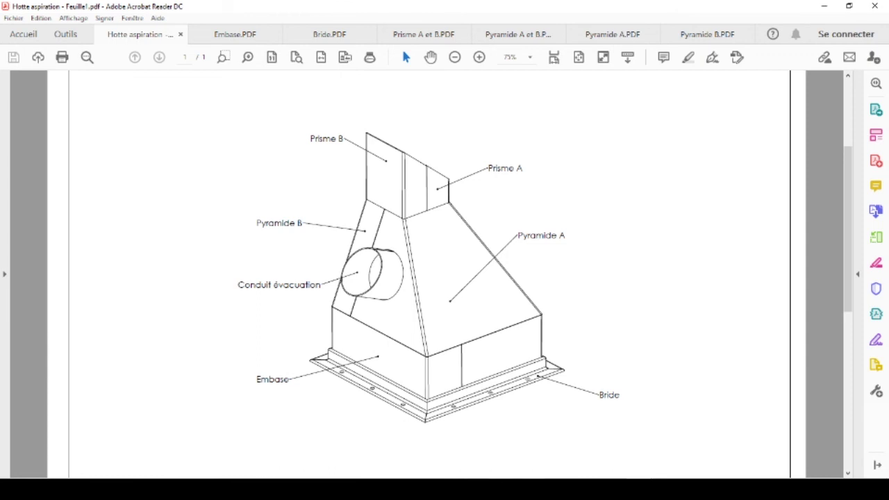
left_click(590, 438)
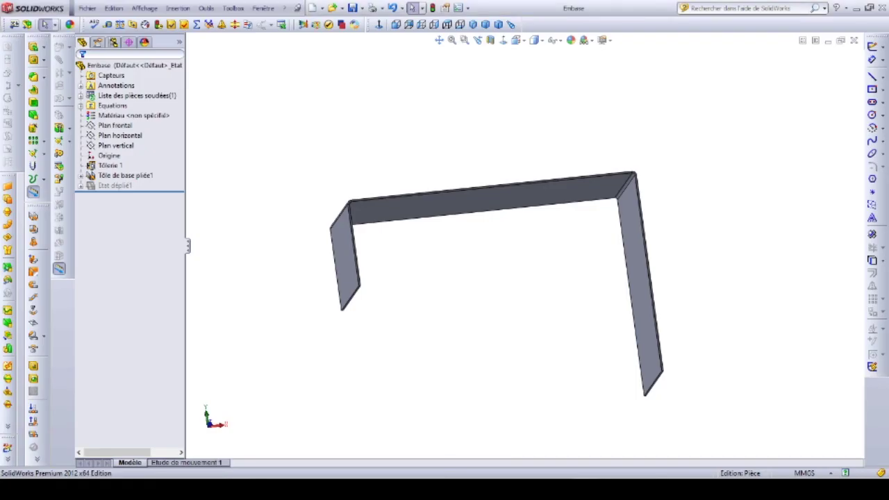
left_click(312, 9)
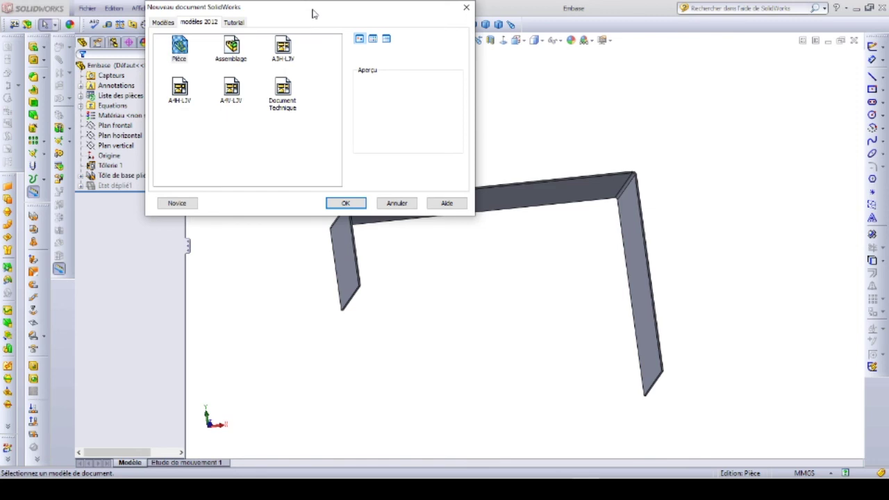
left_click(181, 49)
left_click(397, 203)
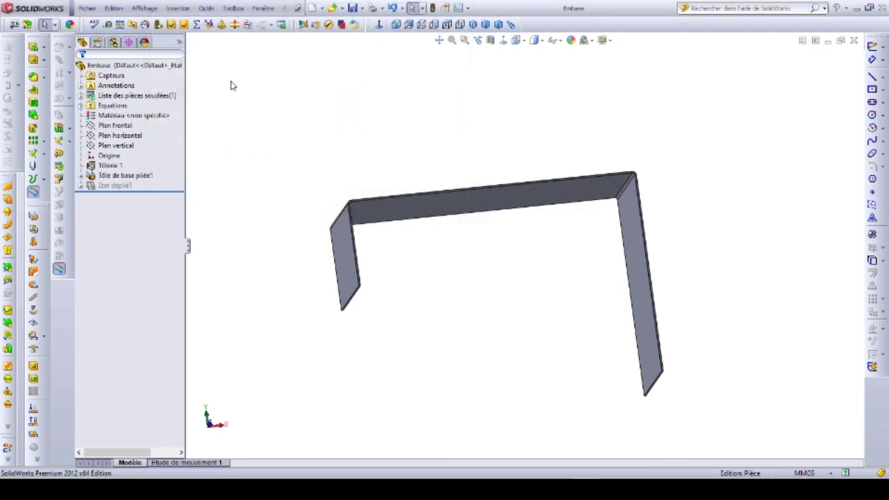